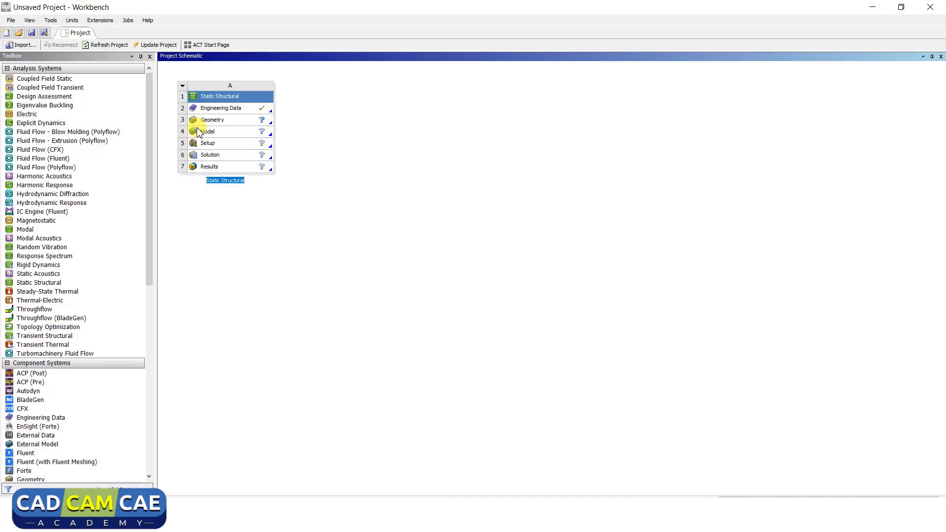
# - Open the Engineering Data of the Static Structural system for editing
pyautogui.click(232, 111)
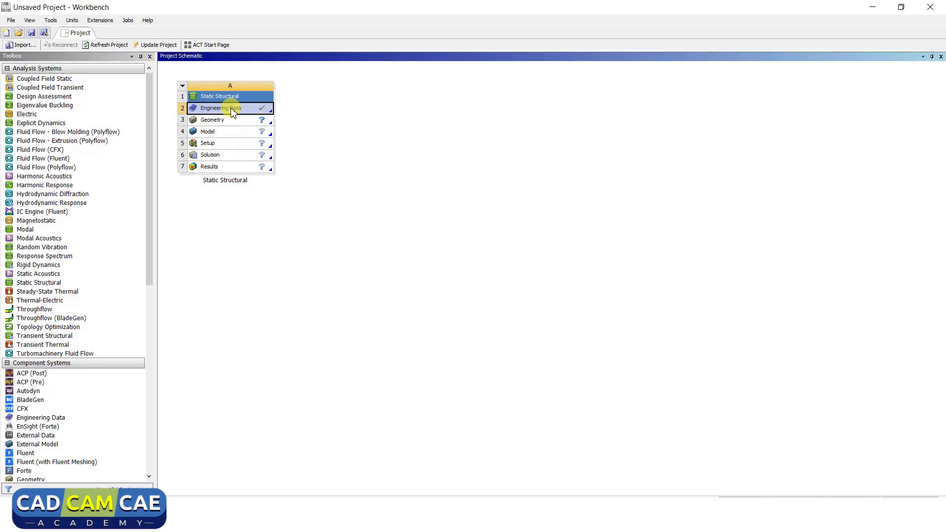
pyautogui.rightClick(232, 111)
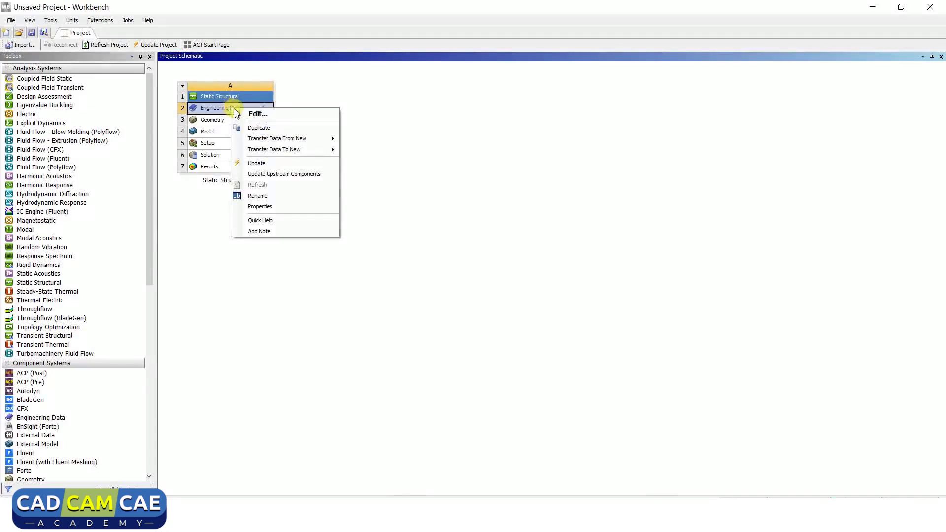
pyautogui.click(257, 114)
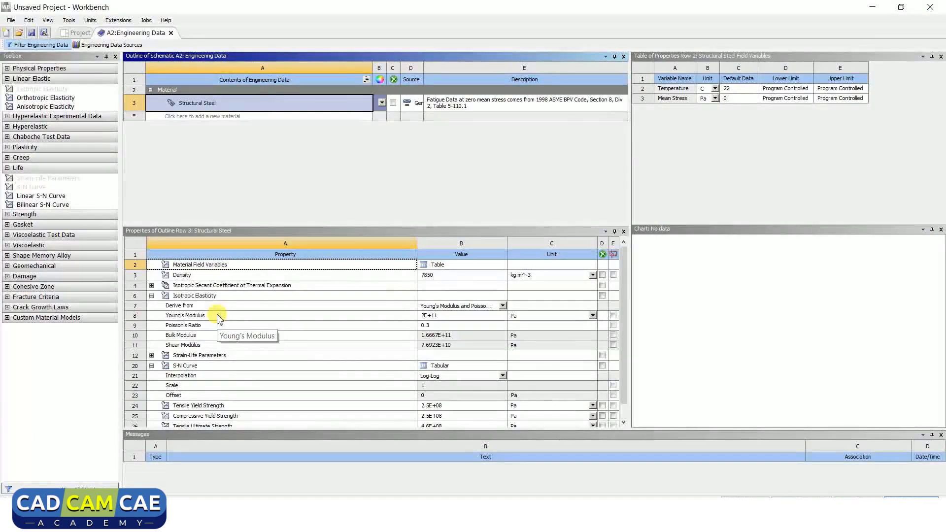
# - Examine Structural Steel's isotropic elasticity, Young's modulus, Poisson's ratio, density, S-N curve and tensile yield strength
pyautogui.click(226, 297)
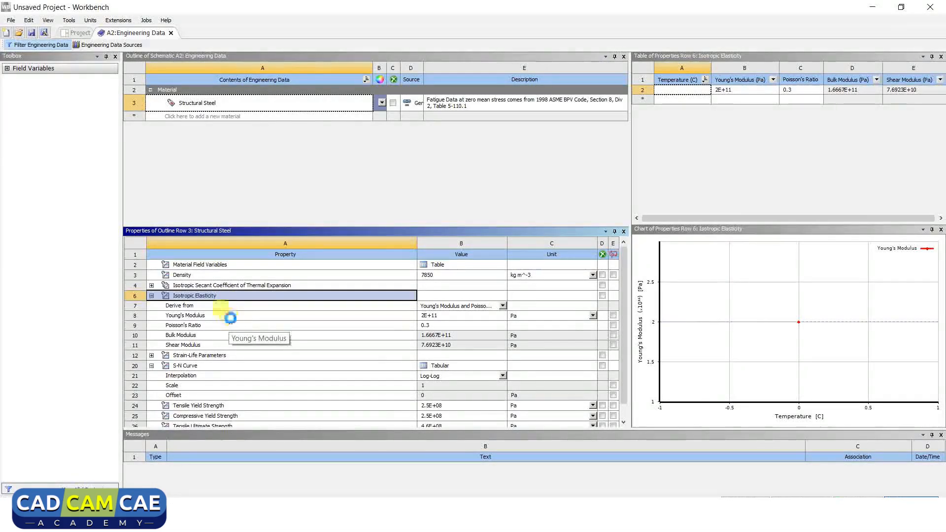
pyautogui.click(230, 318)
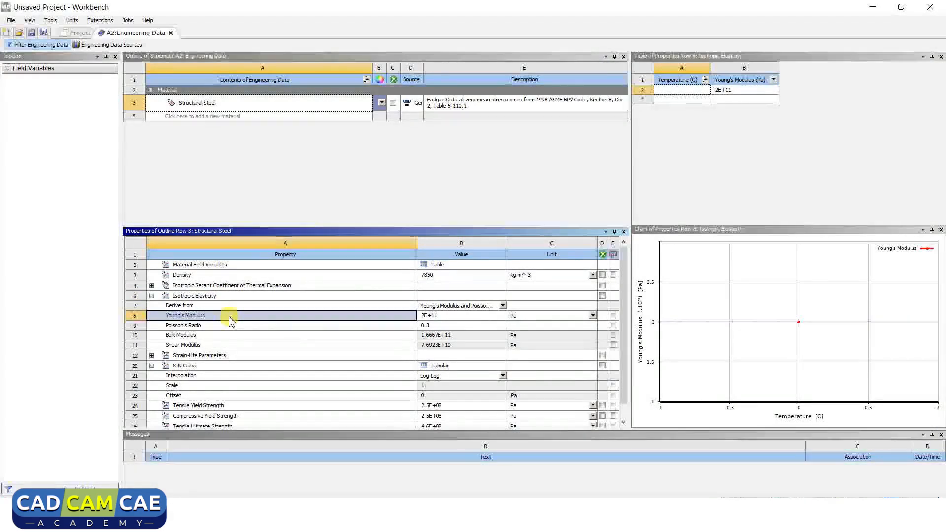
pyautogui.click(233, 328)
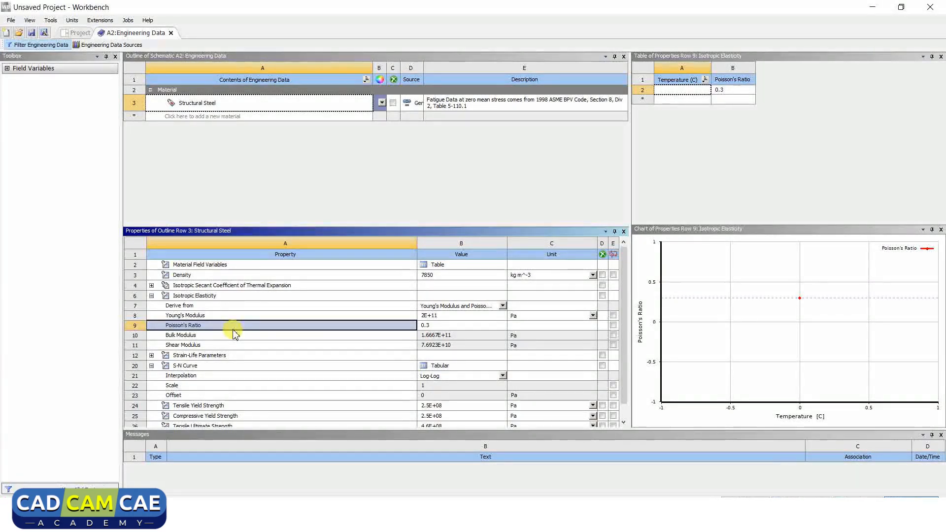
pyautogui.click(240, 276)
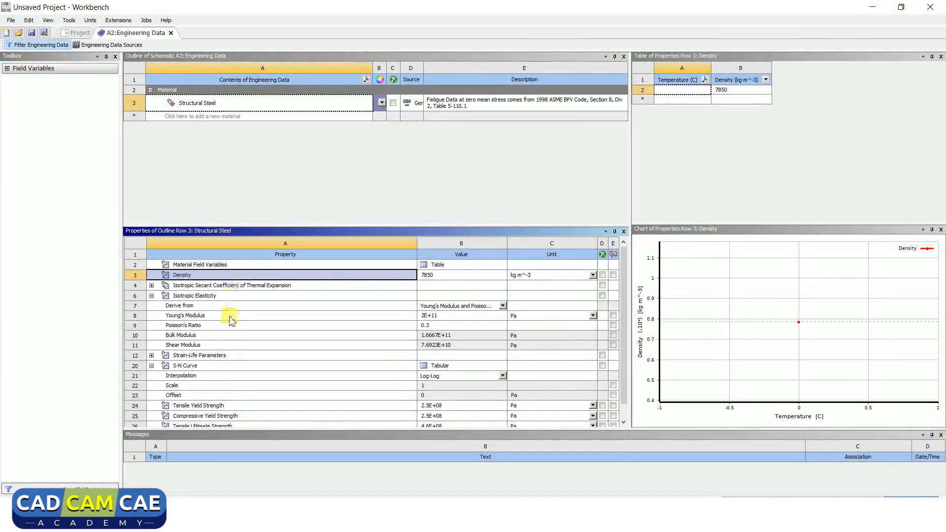
pyautogui.click(215, 369)
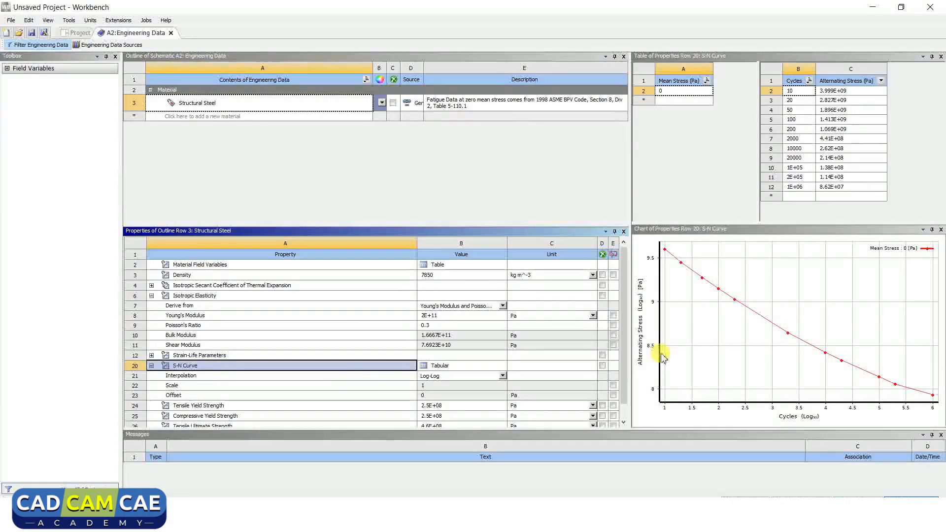
pyautogui.moveTo(625, 351); pyautogui.dragTo(620, 380)
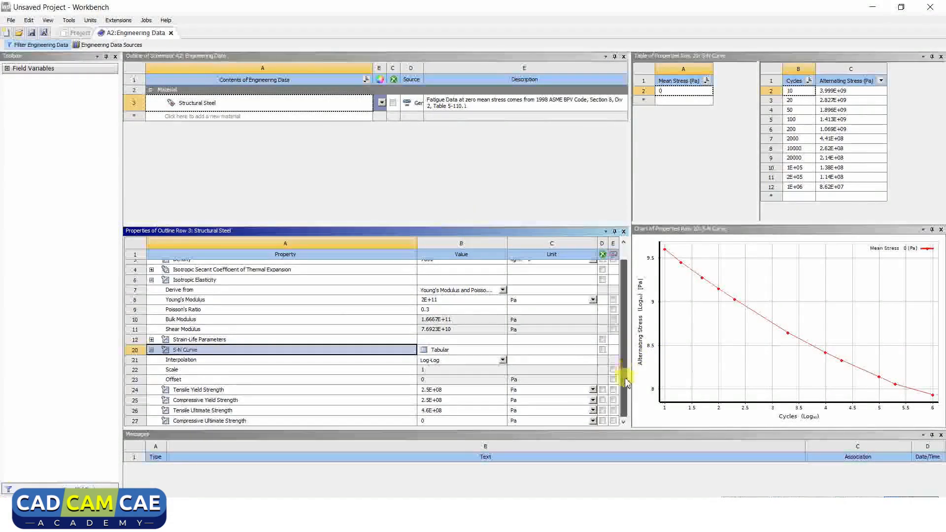
pyautogui.click(255, 389)
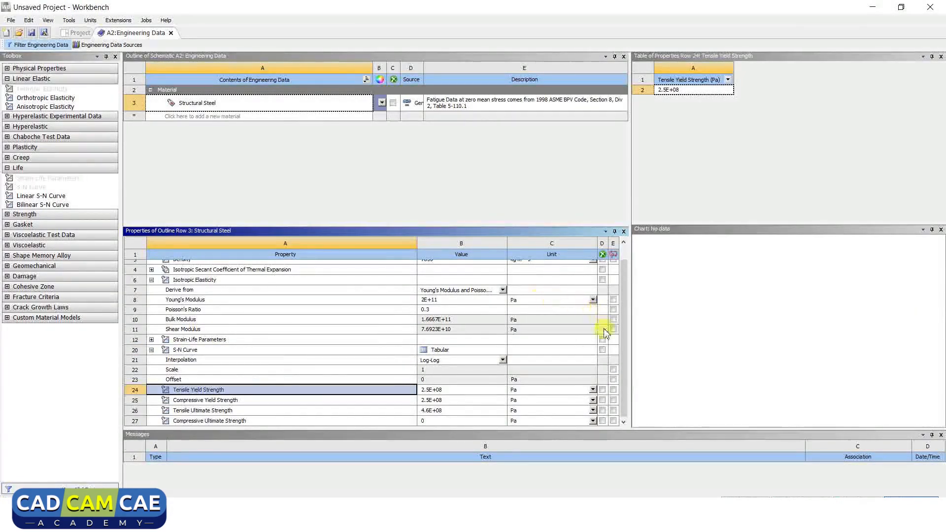
pyautogui.moveTo(623, 357); pyautogui.dragTo(623, 269)
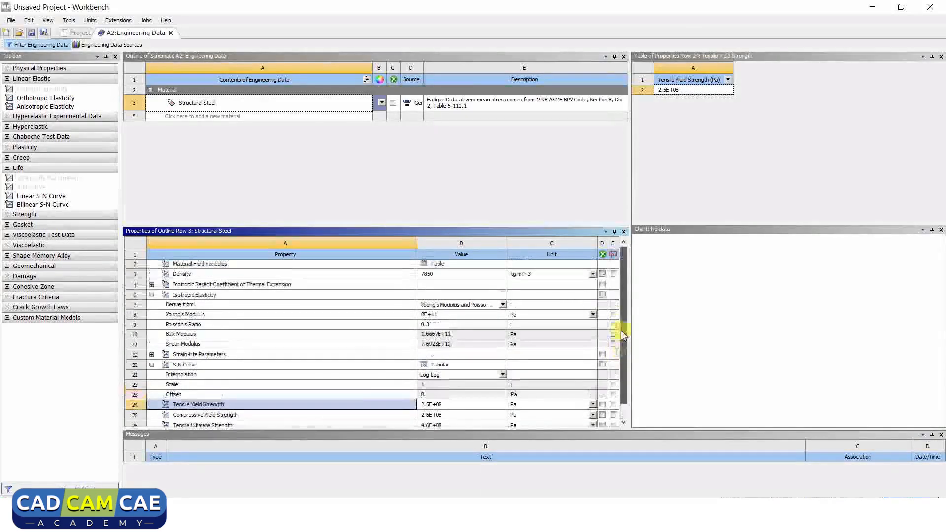
pyautogui.click(239, 107)
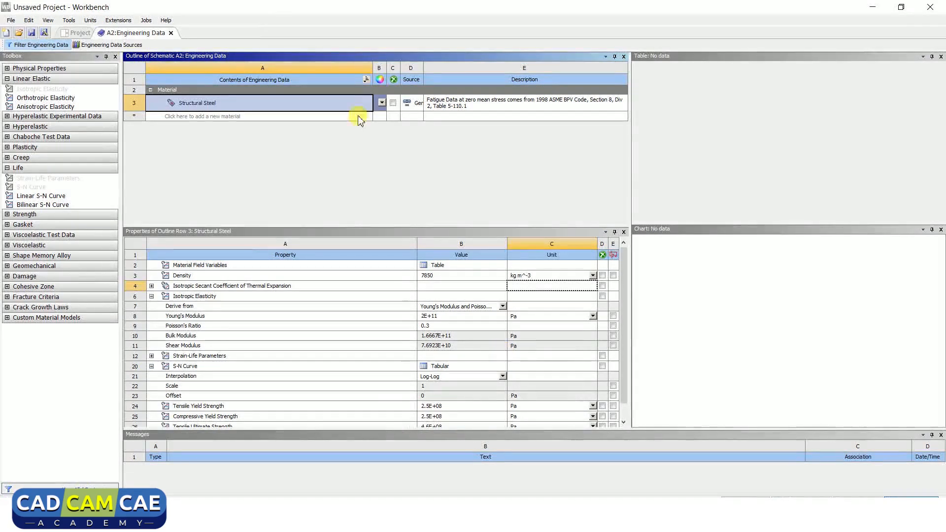
# - Add Gray Cast Iron and Titanium Alloy from the General Materials data source, and return to the project's material list
pyautogui.click(118, 46)
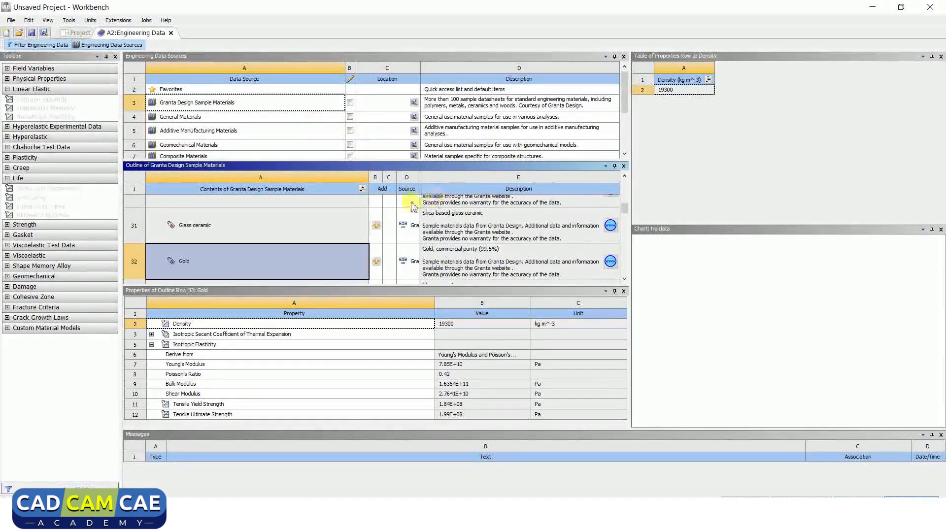
pyautogui.click(625, 155)
pyautogui.click(624, 154)
pyautogui.click(625, 155)
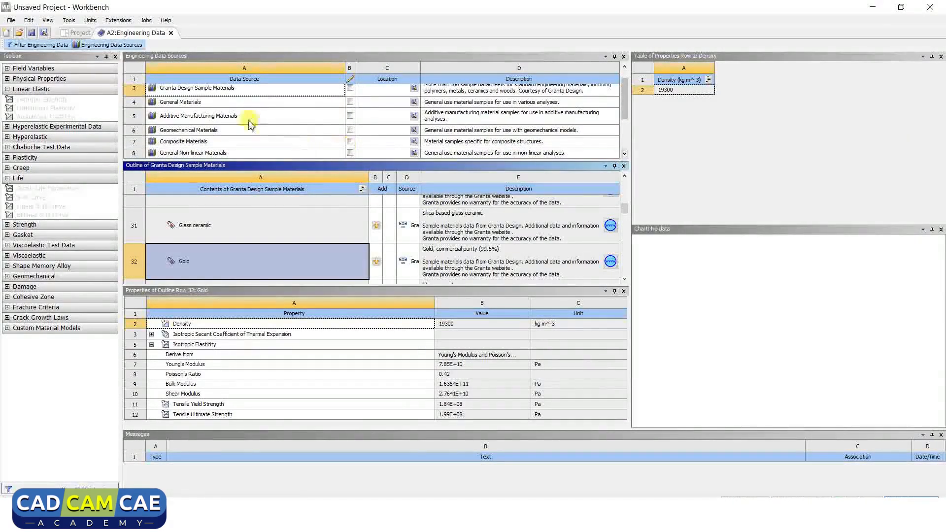
pyautogui.click(210, 99)
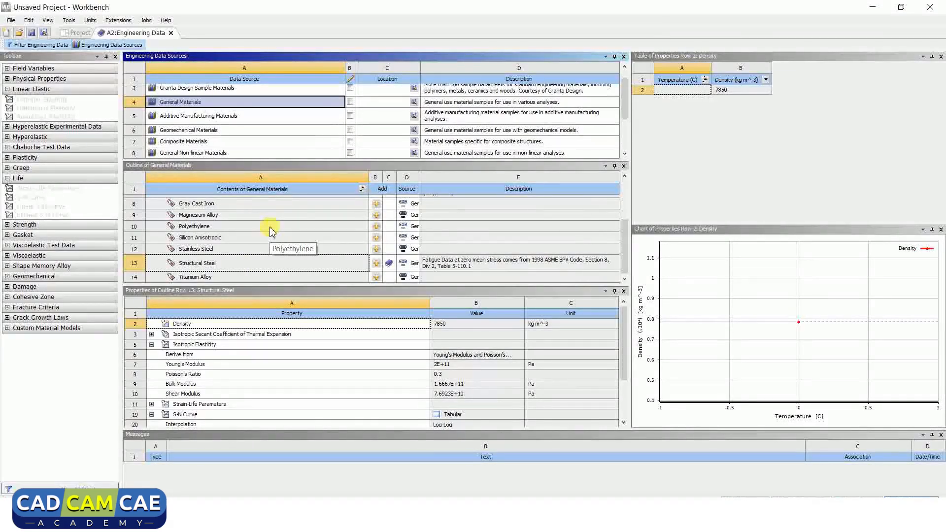
pyautogui.click(257, 204)
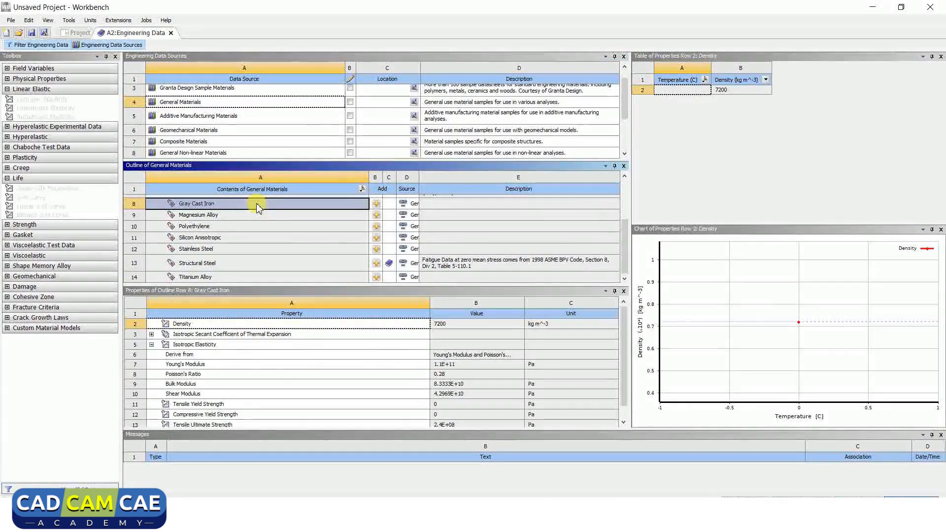
pyautogui.click(376, 209)
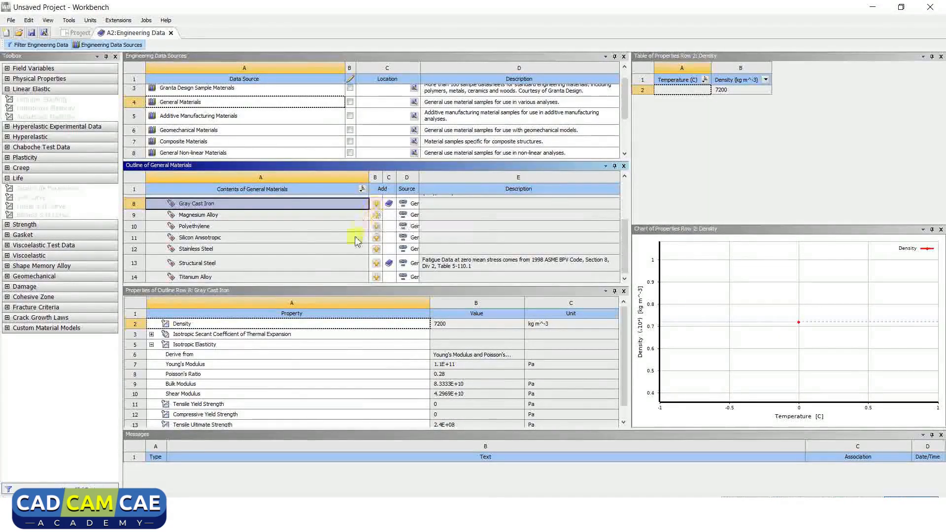
pyautogui.click(378, 278)
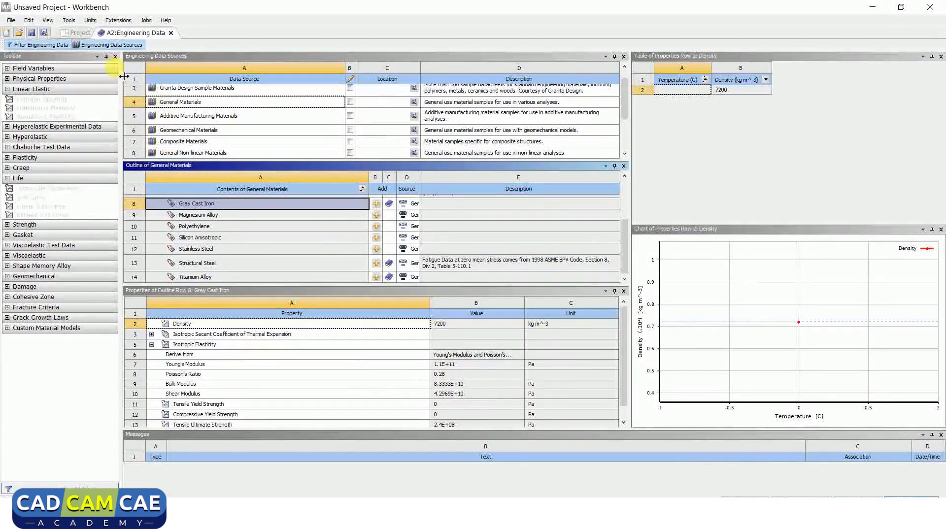
pyautogui.click(117, 46)
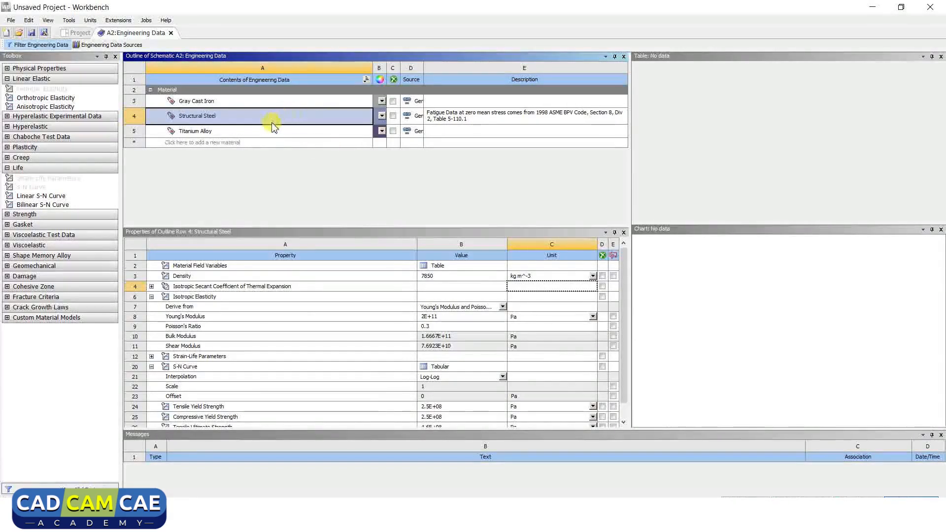
# - Review the added Gray Cast Iron and Titanium Alloy, and set Gray Cast Iron's Young's Modulus unit to MPa
pyautogui.click(228, 106)
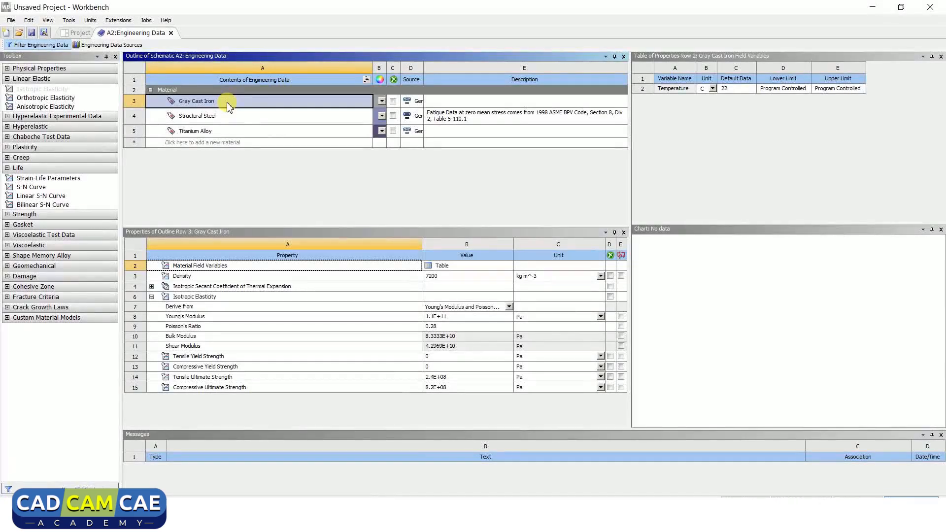
pyautogui.click(230, 132)
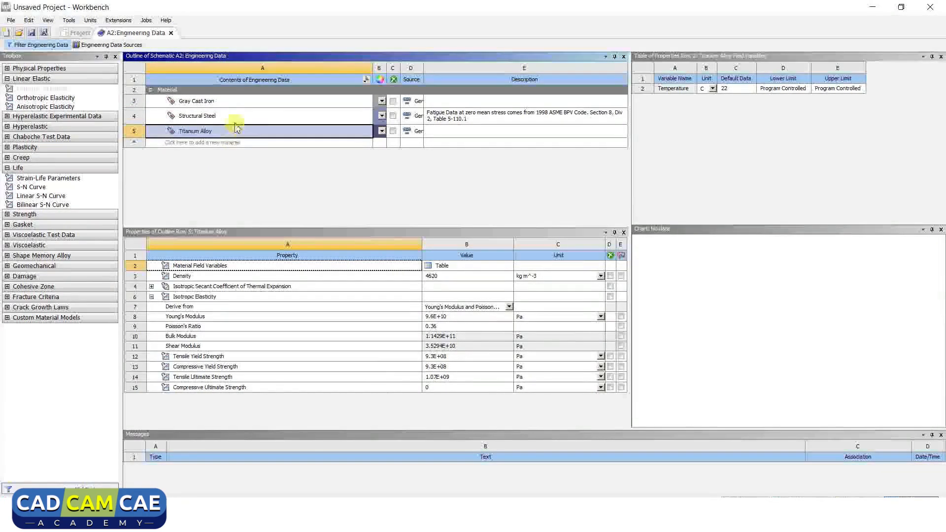
pyautogui.click(250, 104)
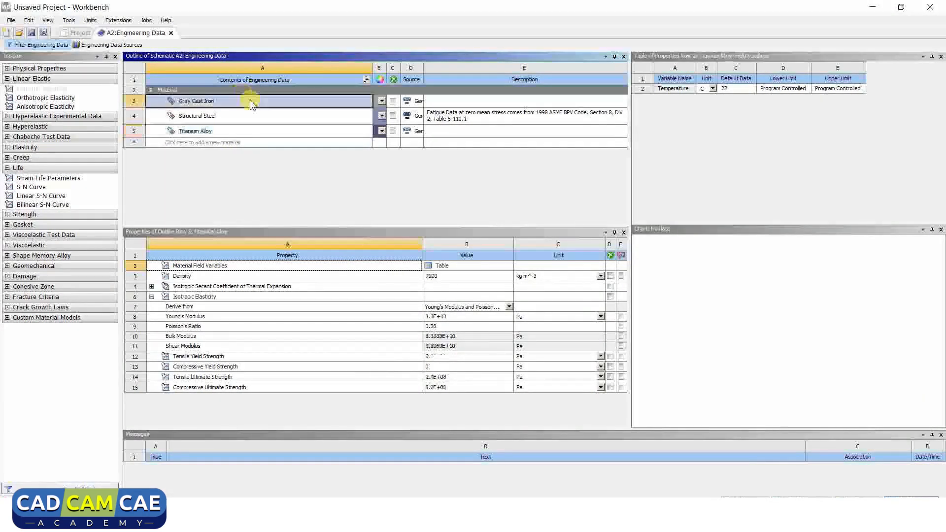
pyautogui.click(250, 319)
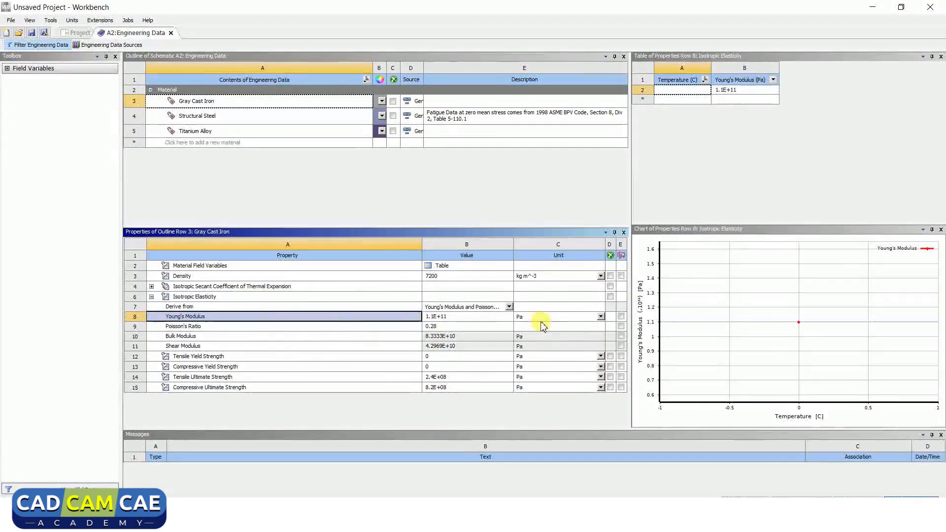
pyautogui.click(600, 317)
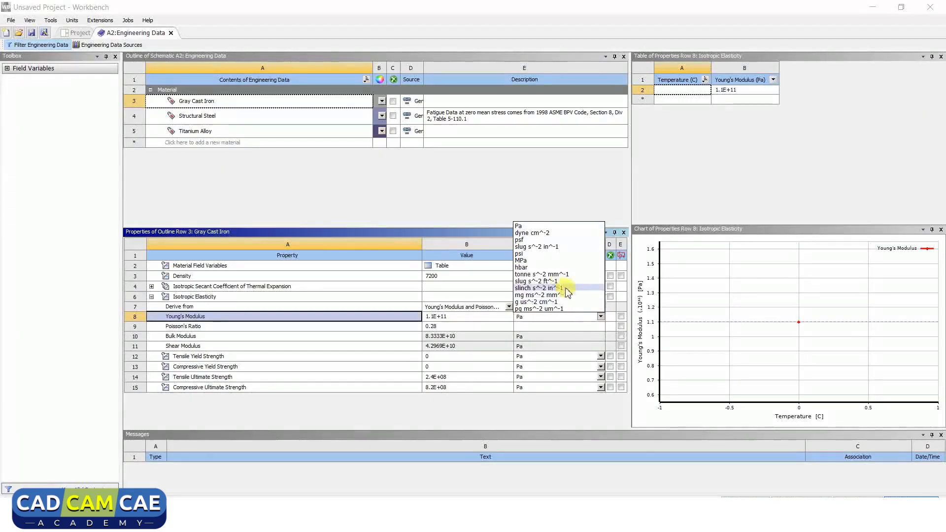
pyautogui.click(546, 261)
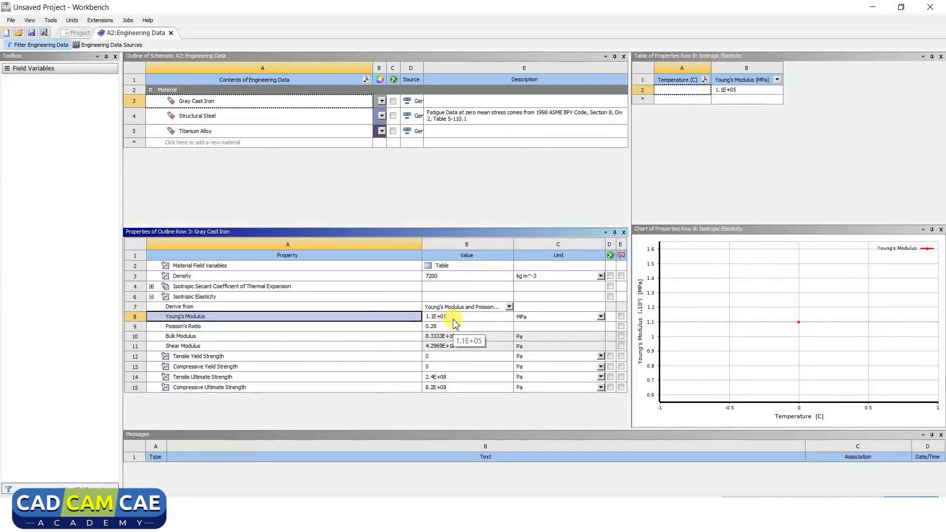
pyautogui.click(436, 327)
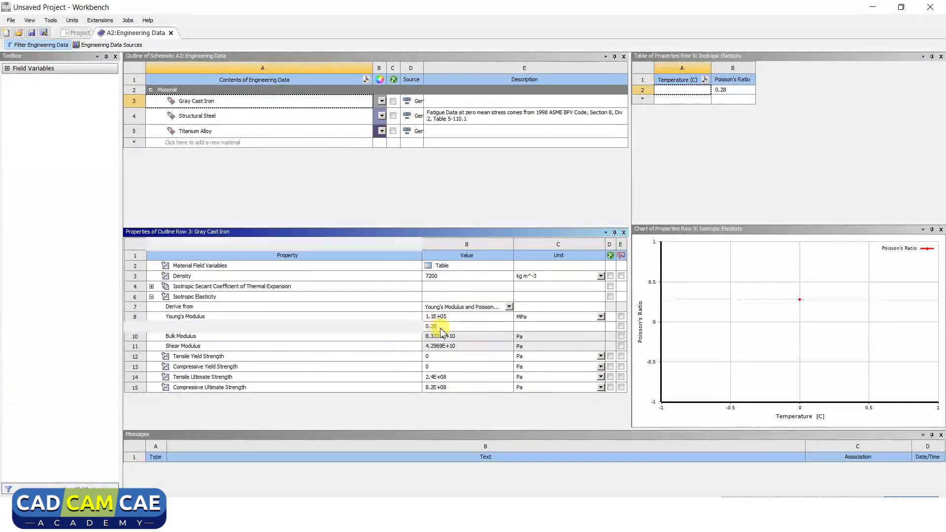
pyautogui.click(326, 132)
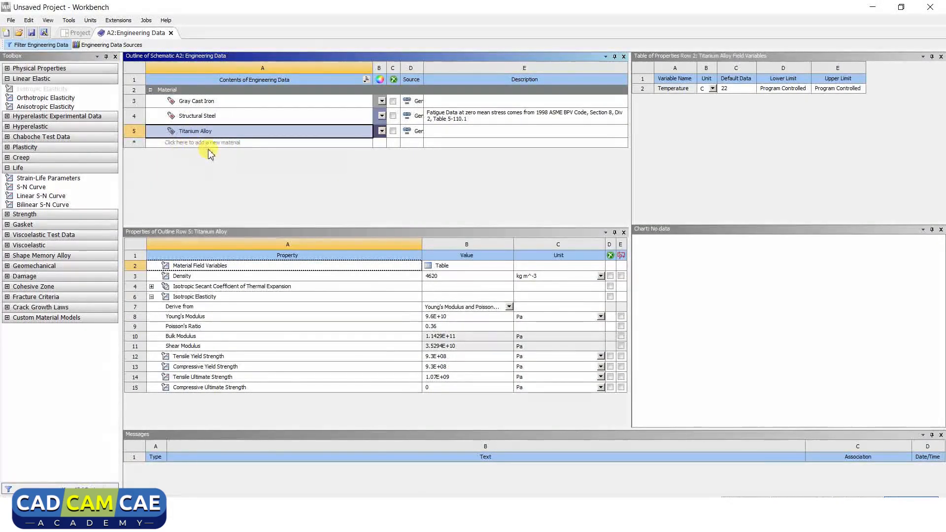
# - Create a new material named Chromium vanadium in the project's engineering data
pyautogui.click(257, 143)
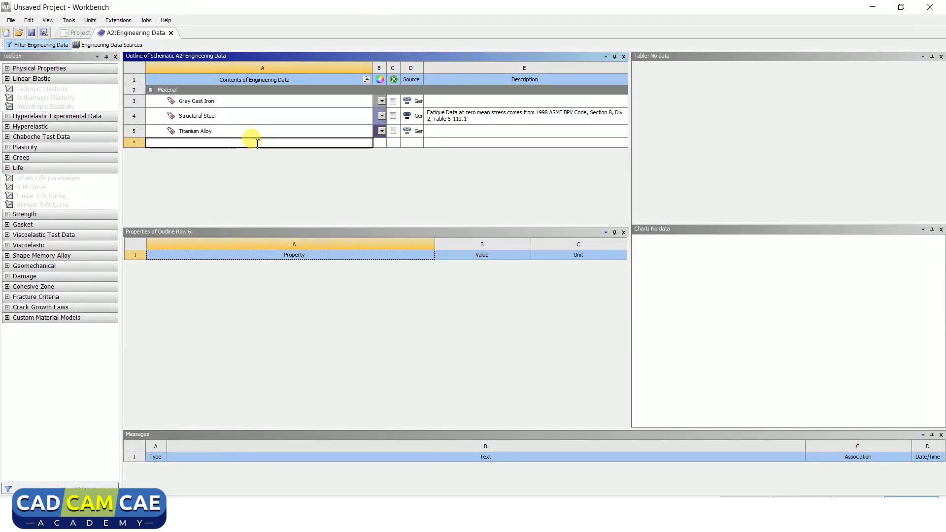
pyautogui.write('ch')
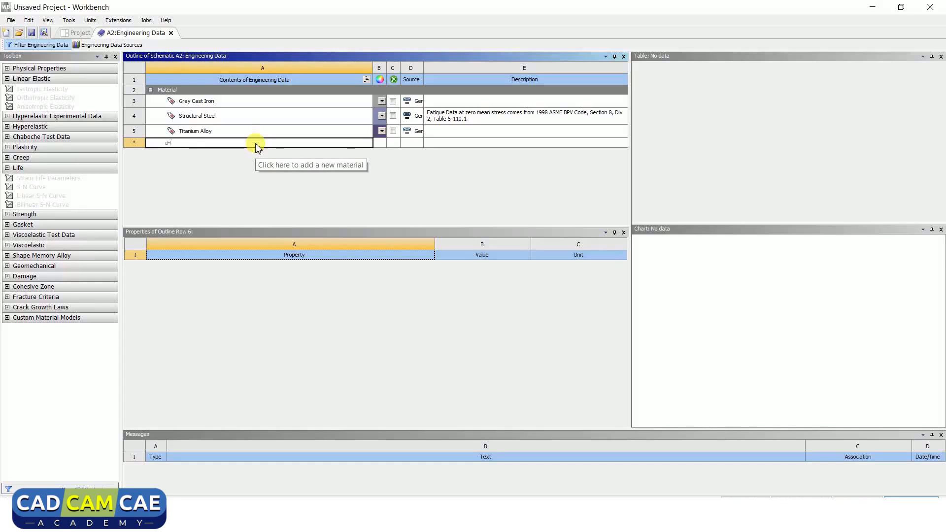
pyautogui.press('BackSpace')
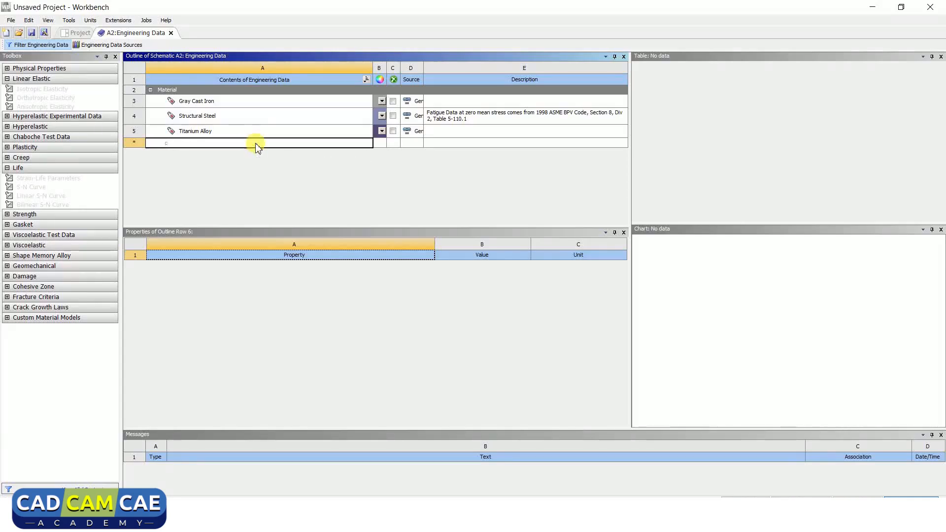
pyautogui.write('hromium vanadium')
pyautogui.press('Return')
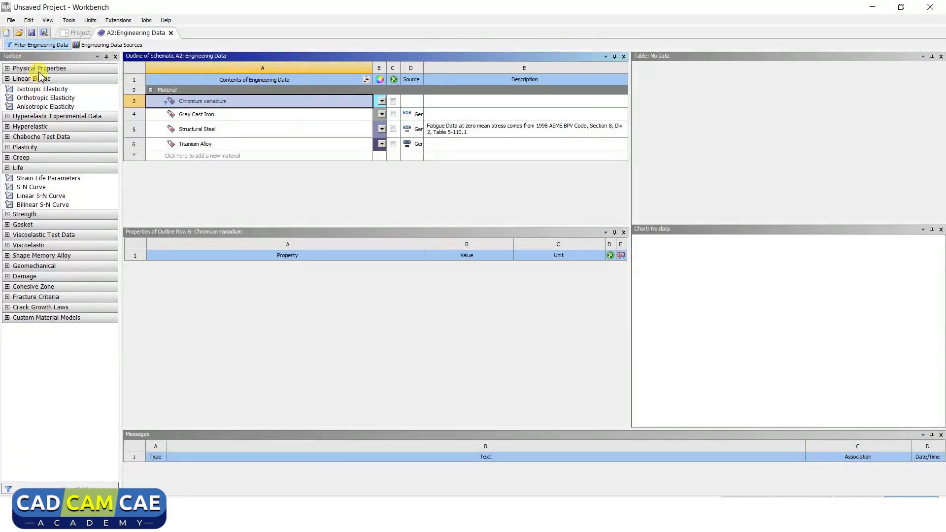
# - Add the linear elastic property Isotropic Elasticity to the Chromium vanadium material
pyautogui.click(7, 79)
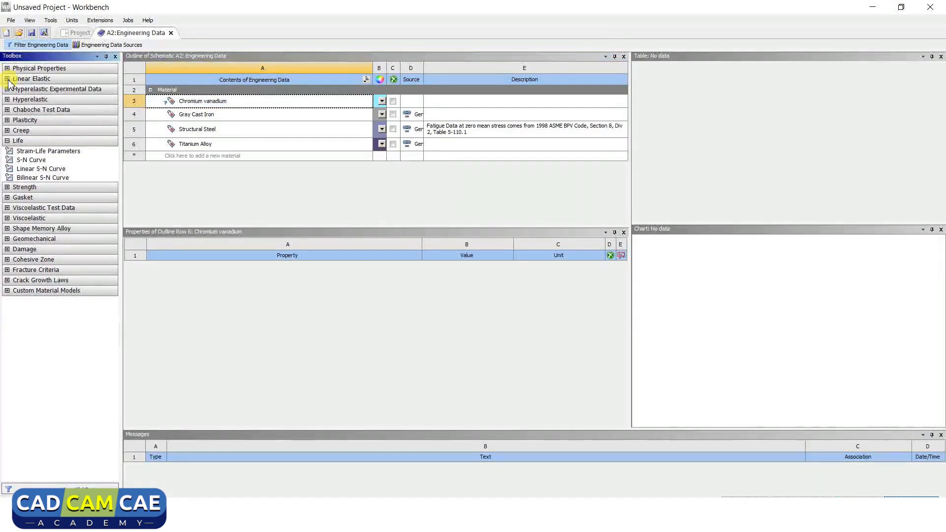
pyautogui.click(8, 141)
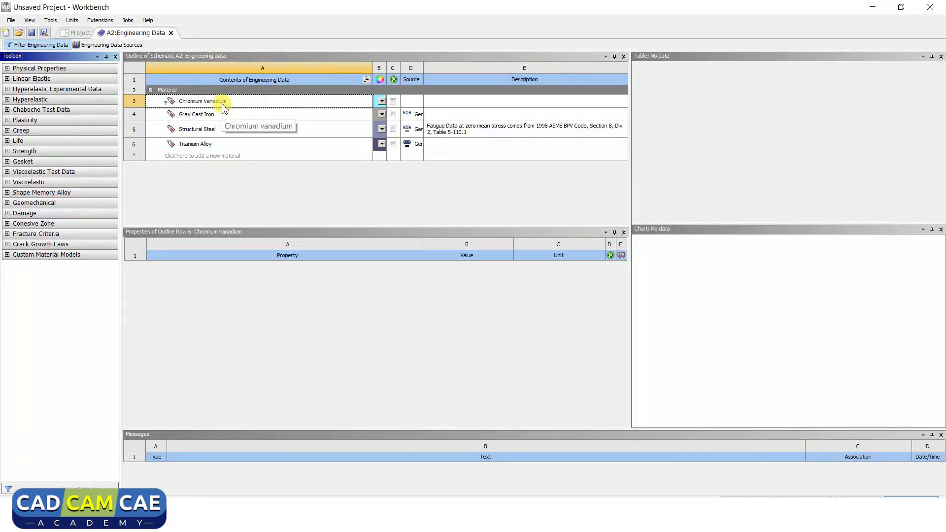
pyautogui.click(8, 80)
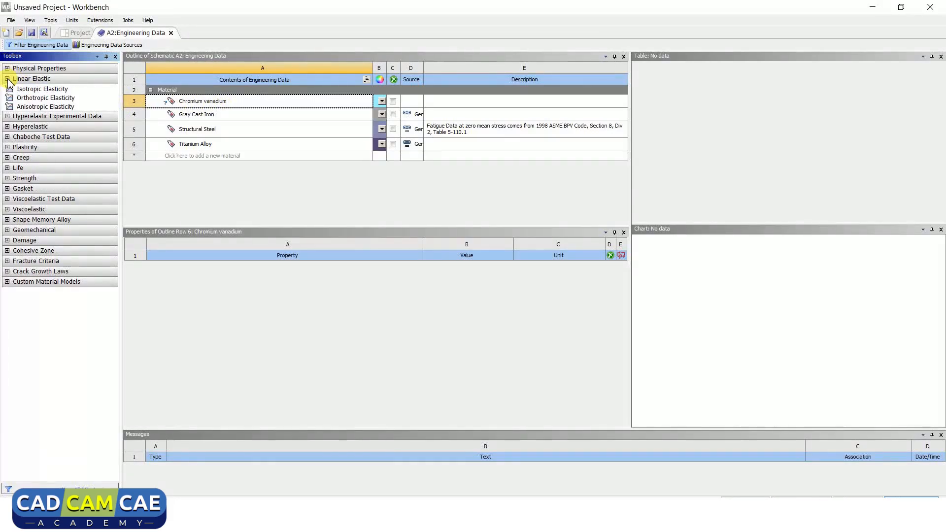
pyautogui.doubleClick(35, 90)
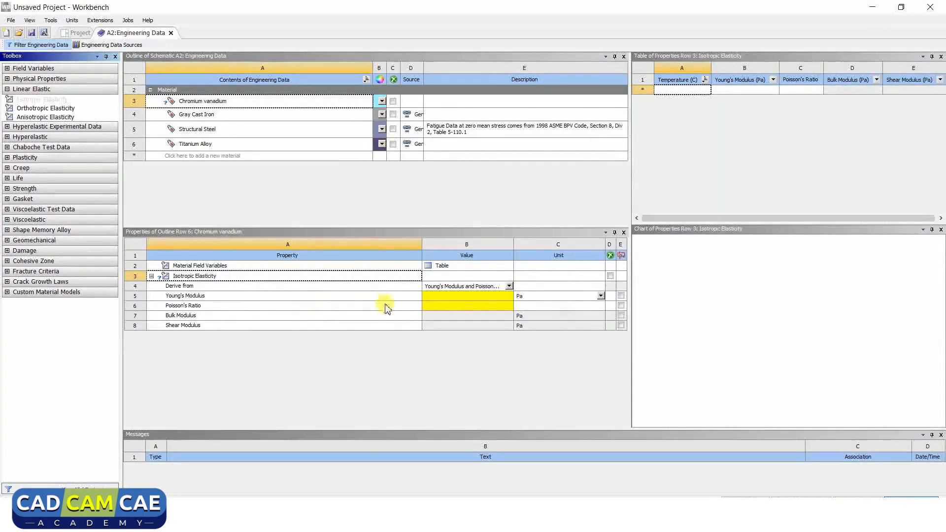
# - Set Chromium vanadium's Young's Modulus to 210 MPa, switching its unit to MPa
pyautogui.click(344, 307)
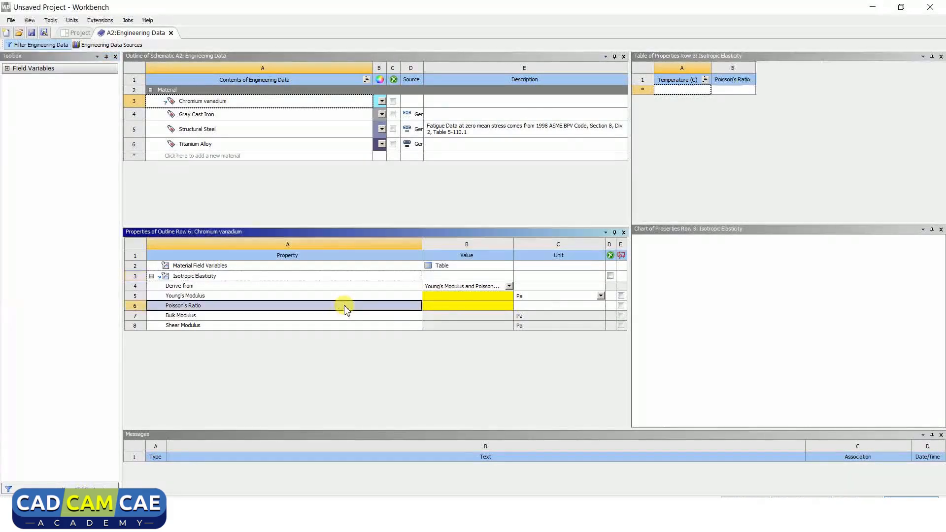
pyautogui.click(601, 296)
pyautogui.click(532, 339)
pyautogui.click(495, 297)
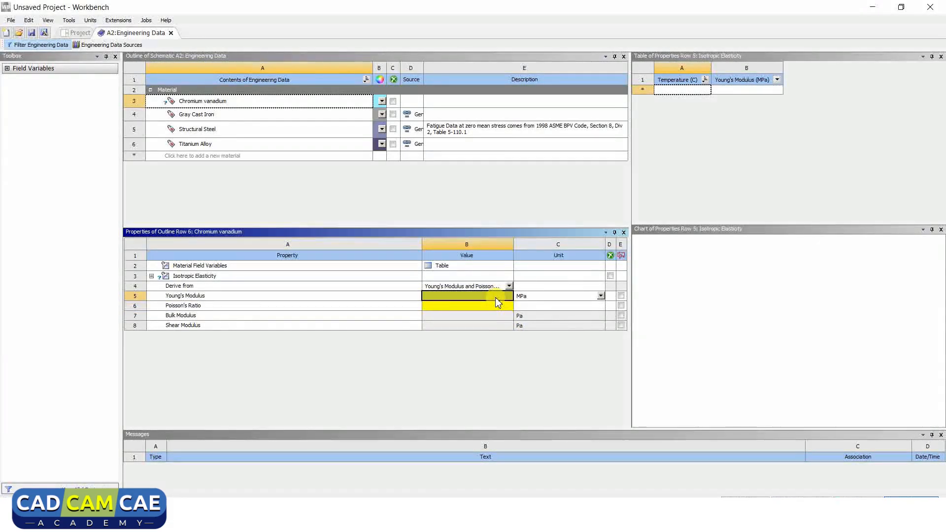
pyautogui.write('210')
pyautogui.press('Return')
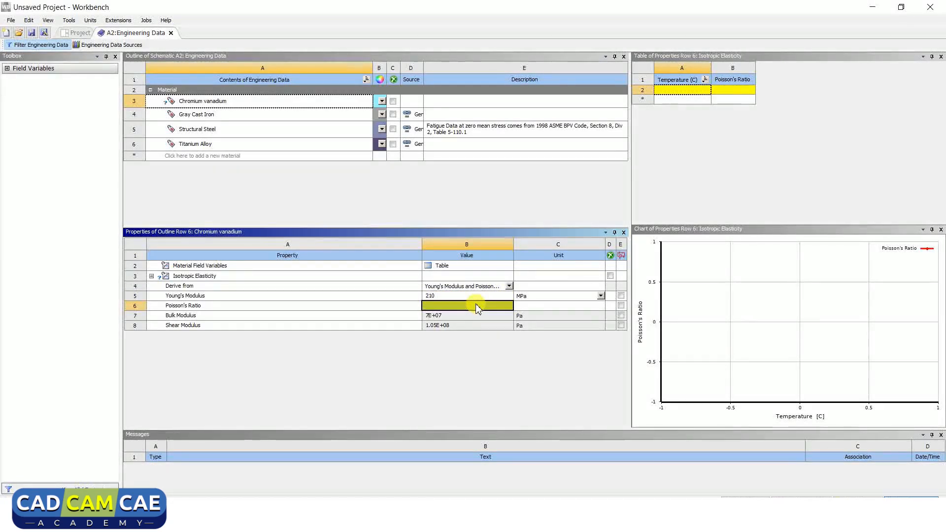
pyautogui.write('029')
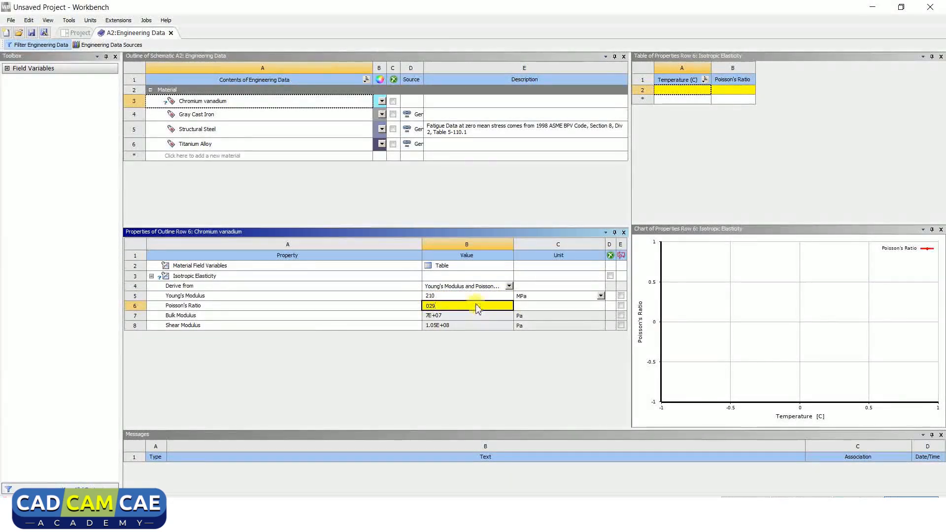
pyautogui.press('Return')
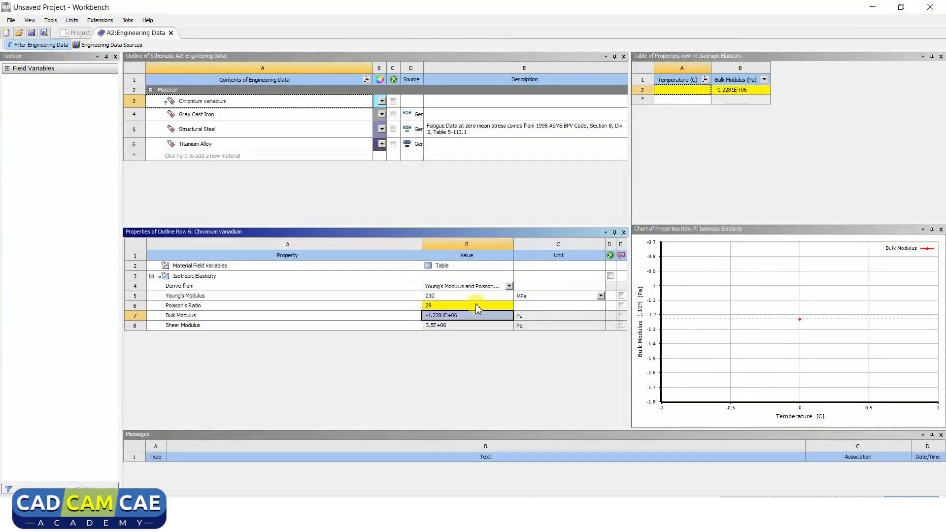
pyautogui.click(388, 327)
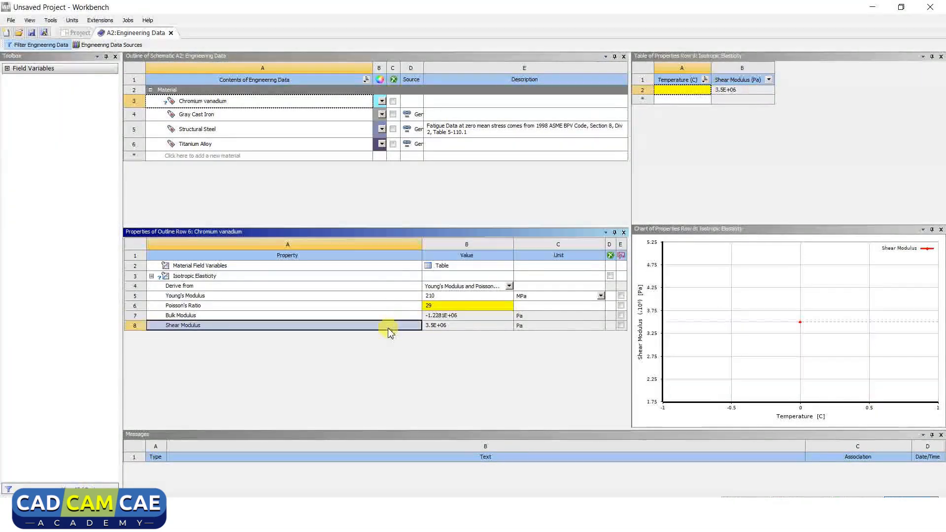
# - Set Chromium vanadium's Poisson's Ratio to 0.29
pyautogui.click(430, 306)
pyautogui.write('0.29')
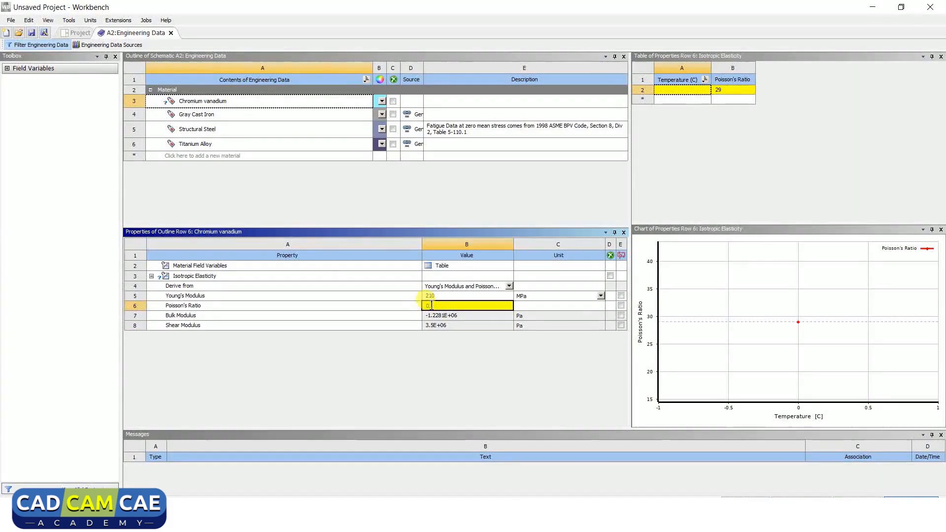
pyautogui.press('Return')
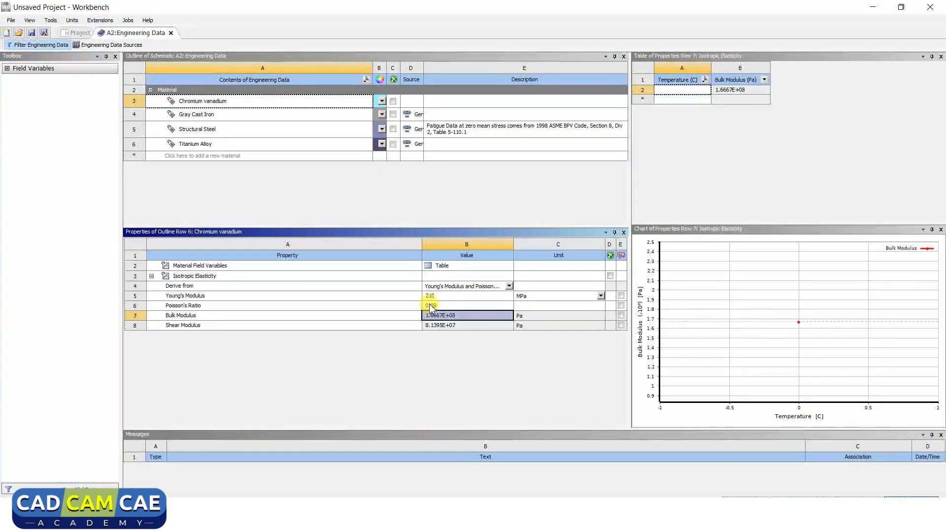
# - Add the S-N Curve life property to the Chromium vanadium material and return to the project schematic
pyautogui.click(249, 276)
pyautogui.click(8, 72)
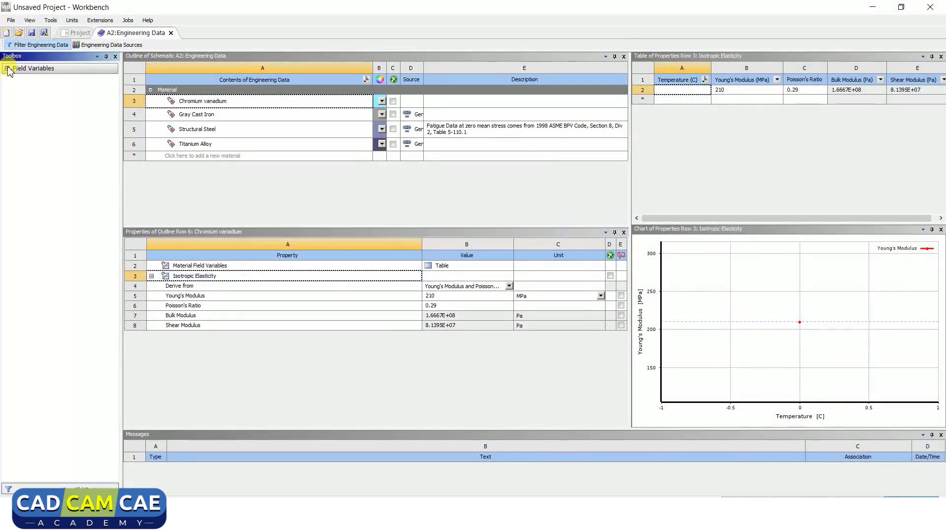
pyautogui.click(274, 104)
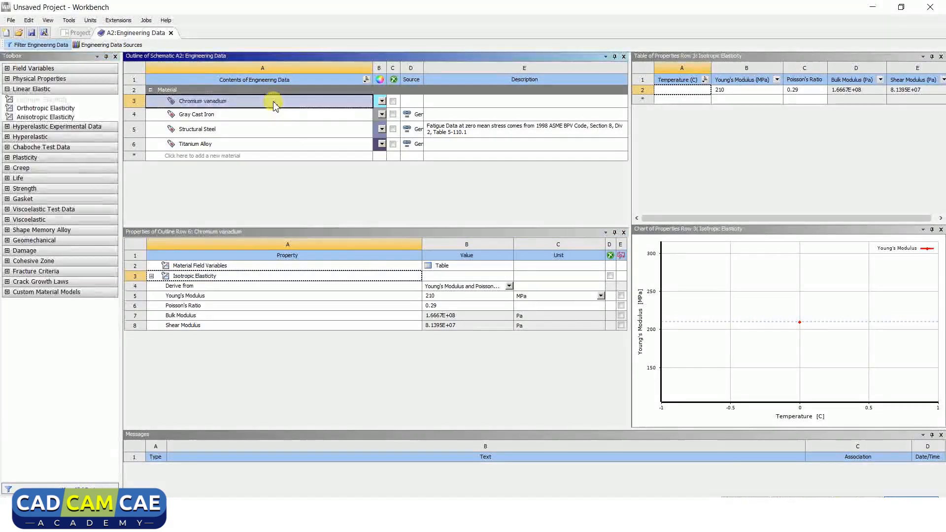
pyautogui.click(7, 178)
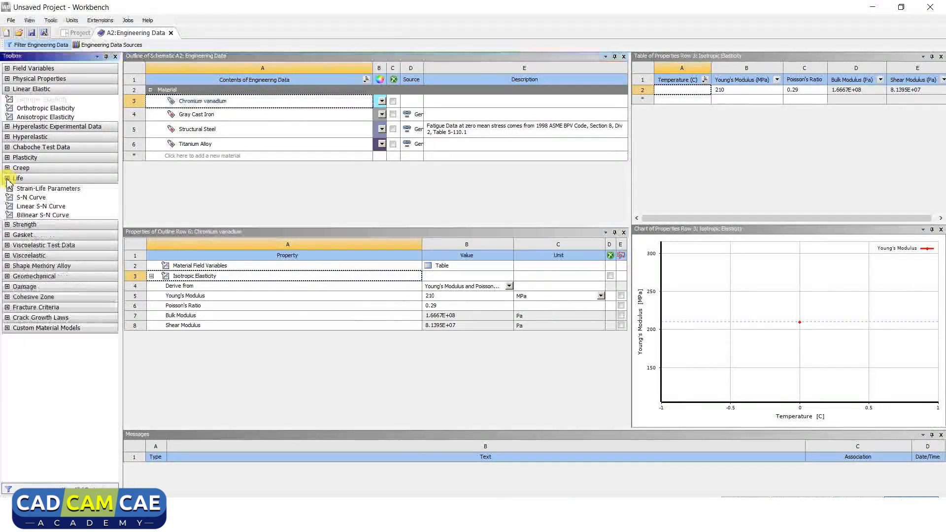
pyautogui.click(25, 198)
pyautogui.doubleClick(24, 198)
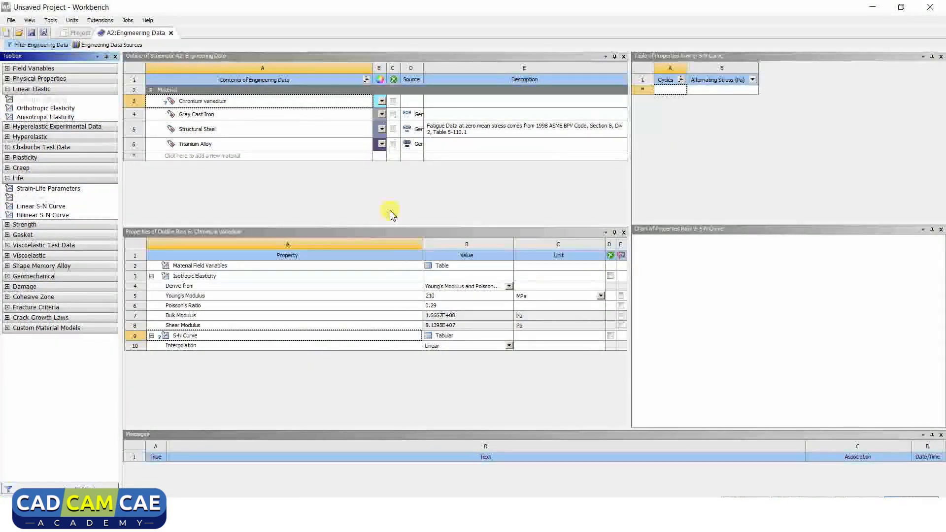
pyautogui.click(81, 34)
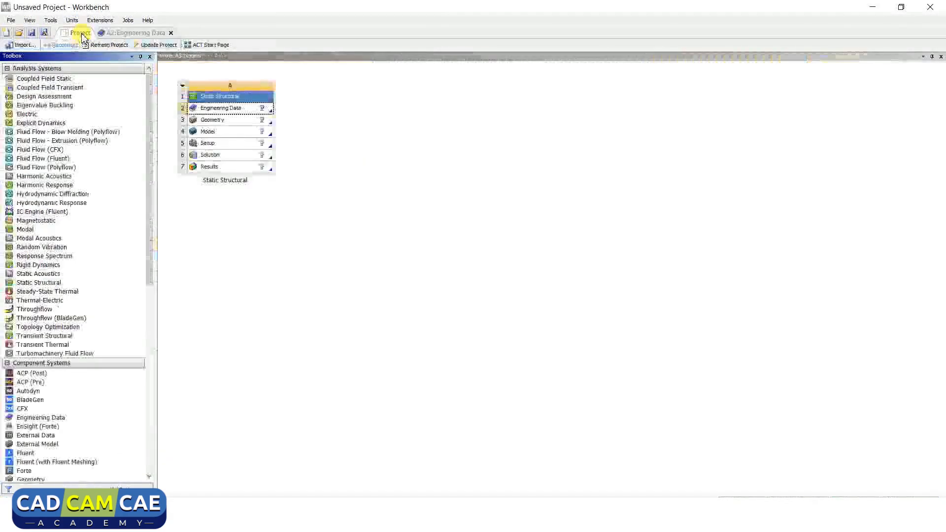